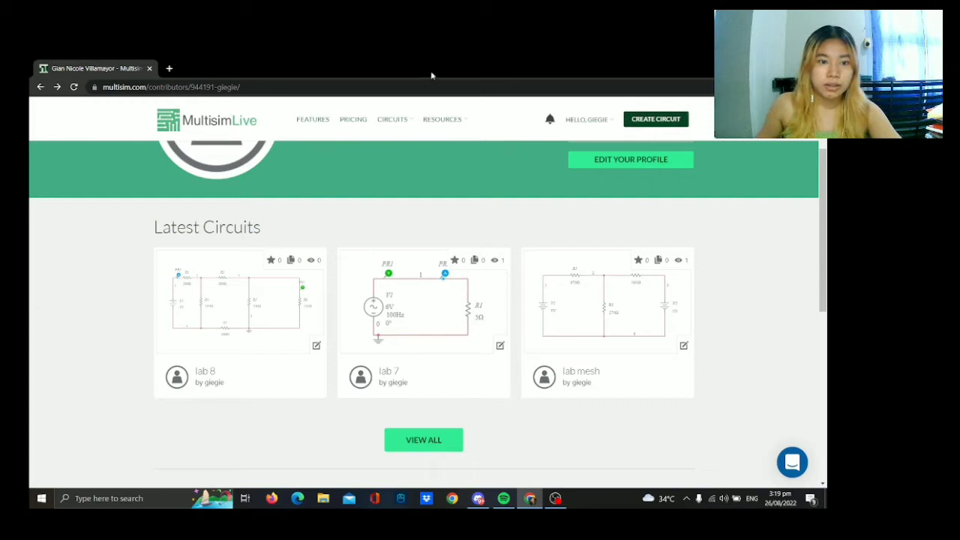
Create a new circuit and name it "Simple Diode Circuit".
click(656, 119)
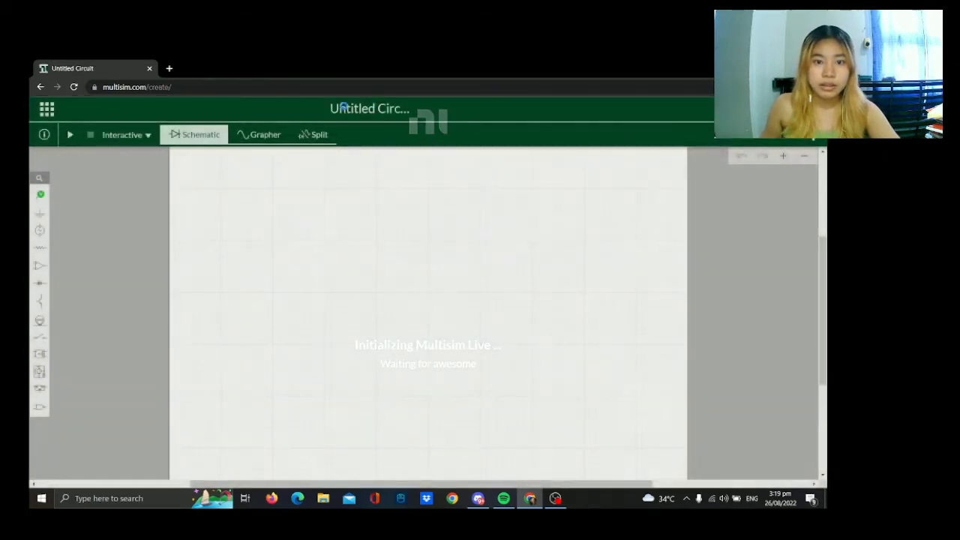
click(343, 107)
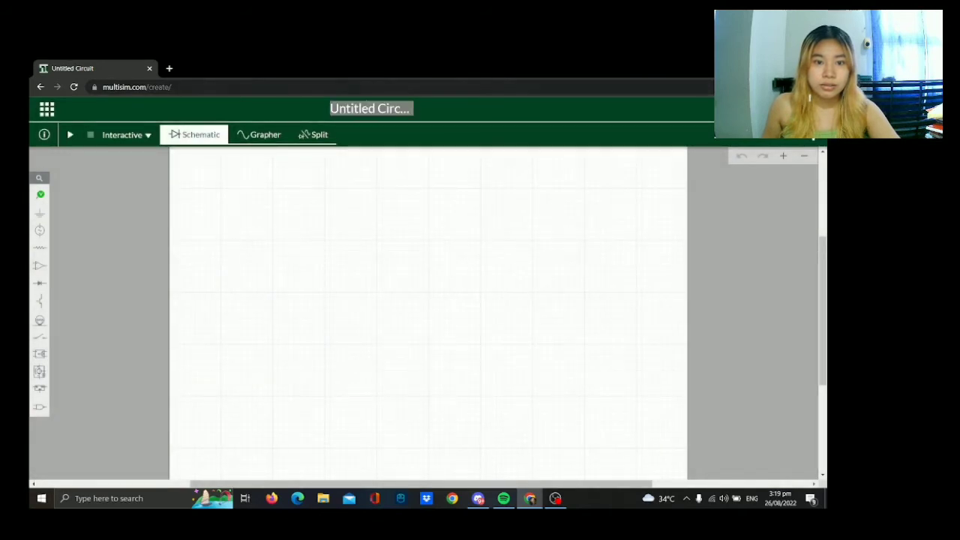
text(Sim)
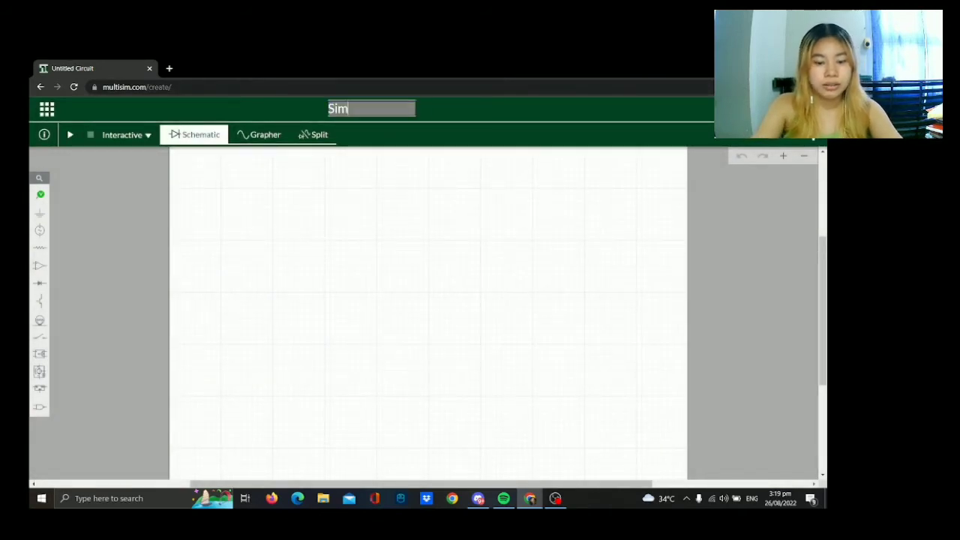
text(ple Diod)
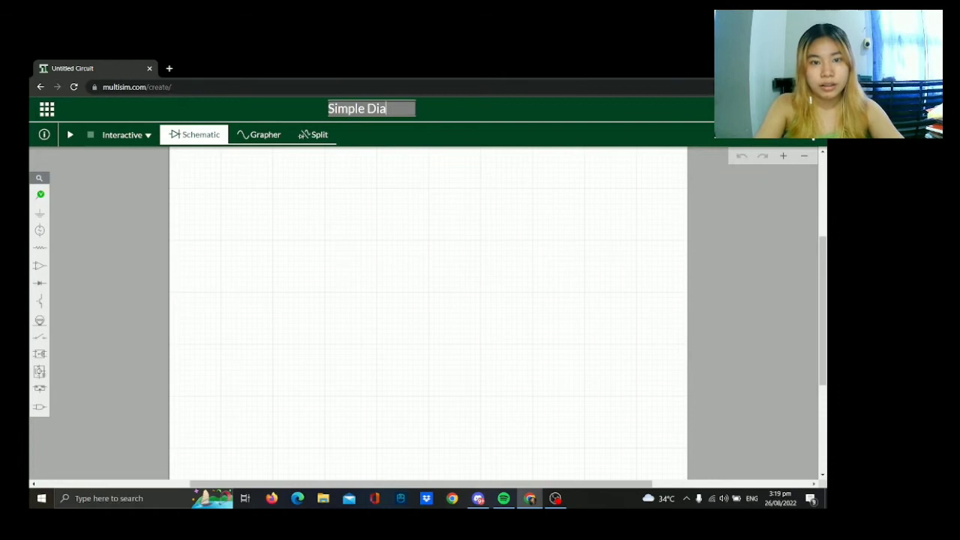
text(e Circuit)
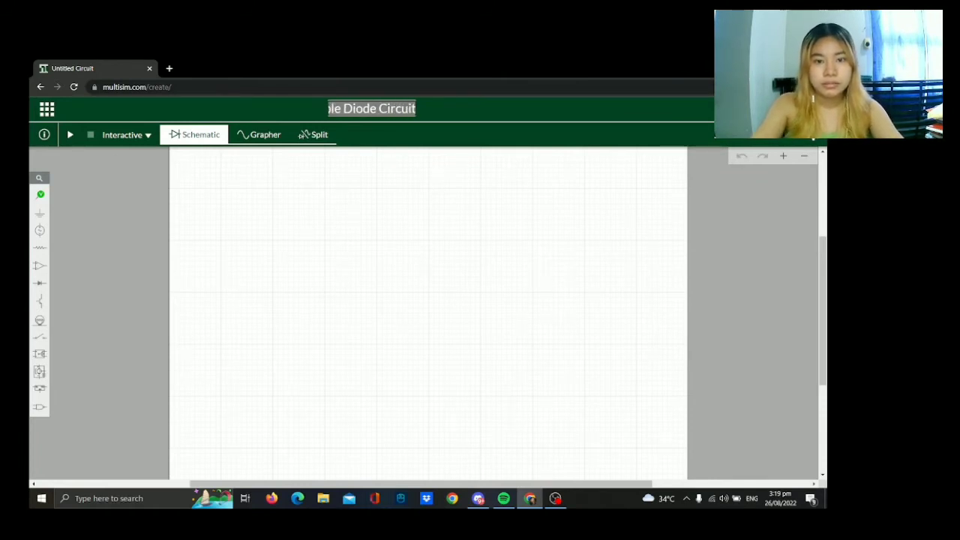
key(Return)
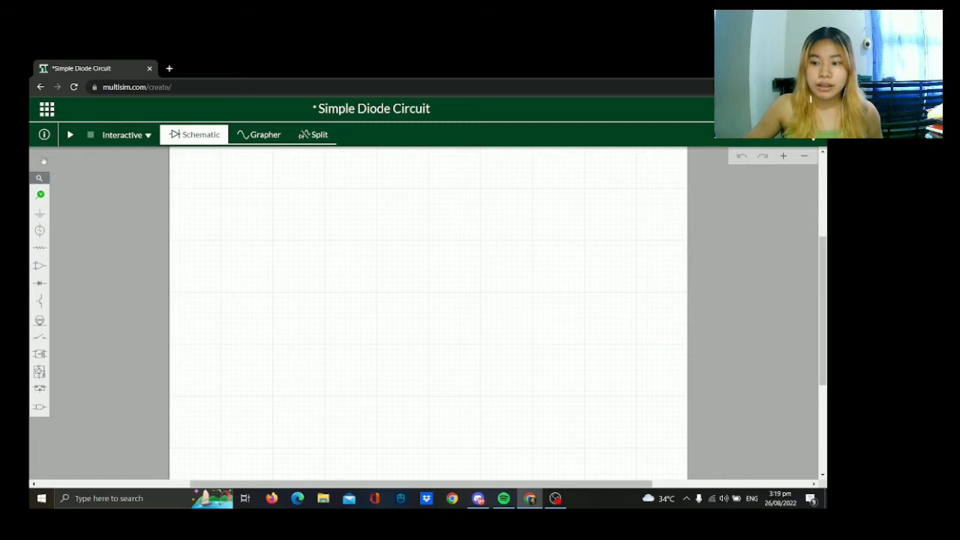
Place an AC voltage source on the schematic and a horizontal resistor above and to the right of it.
click(40, 230)
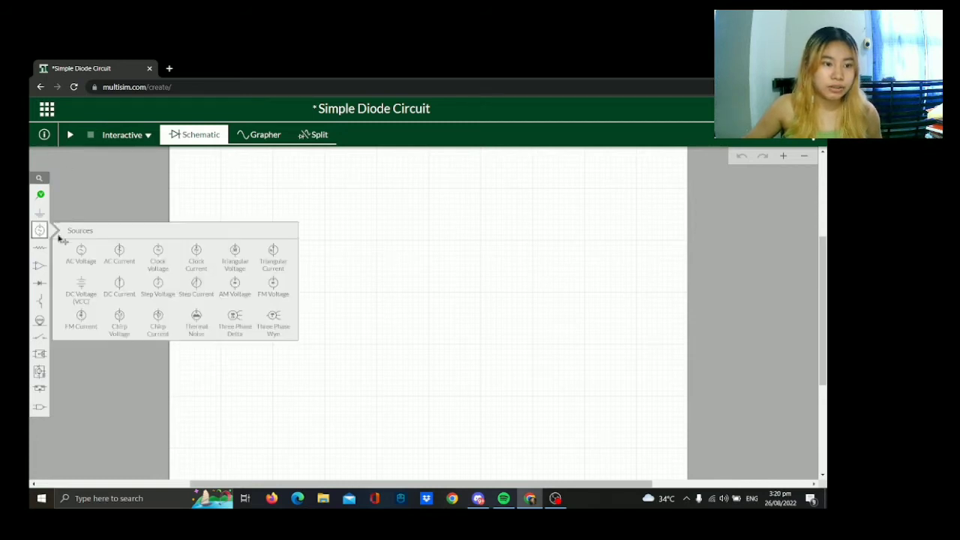
click(78, 262)
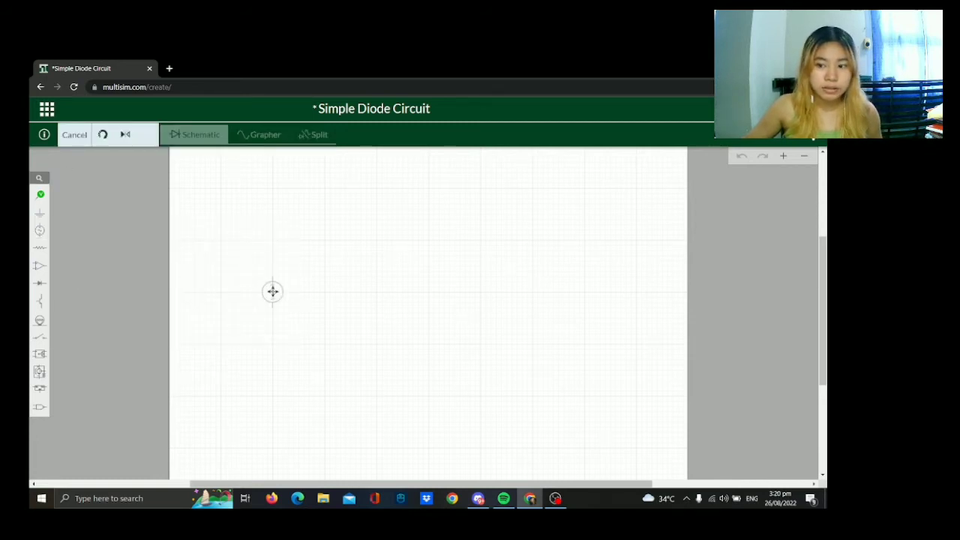
click(273, 291)
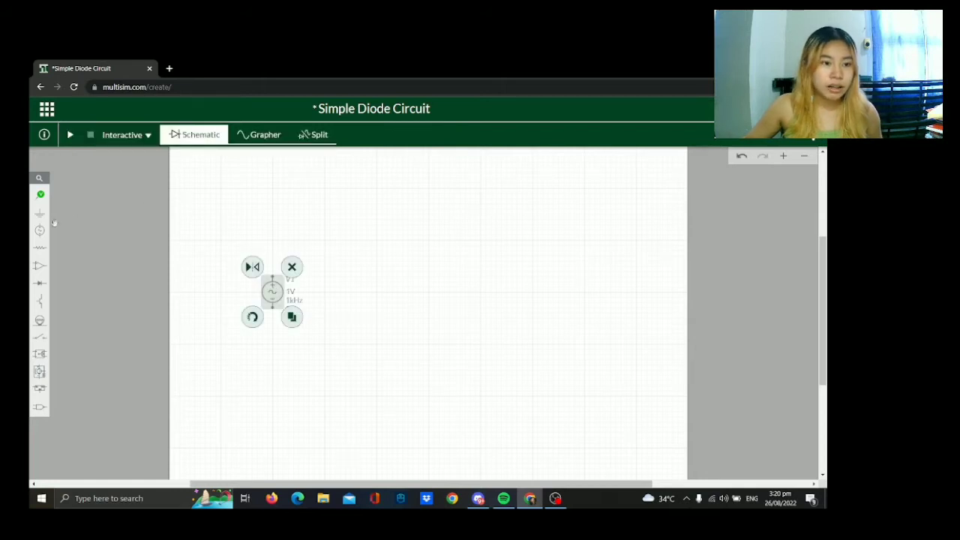
click(39, 247)
click(80, 268)
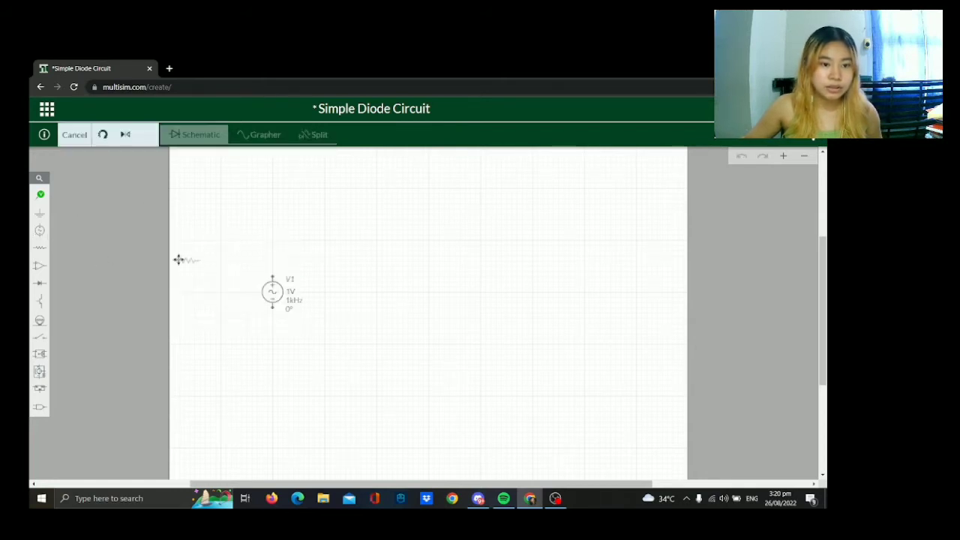
click(325, 241)
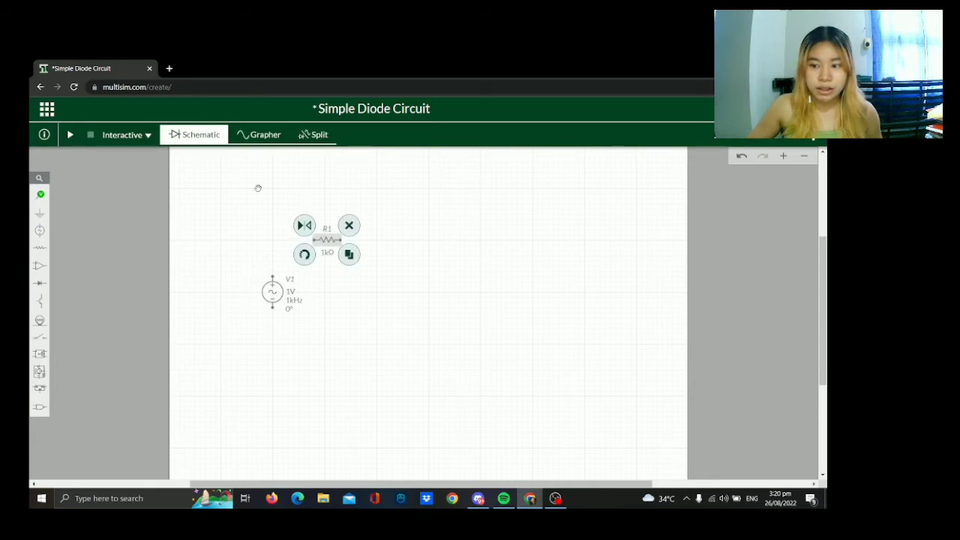
Place a diode level with the AC source, below and right of the resistor, and rotate it to point downward.
mouse_move(39, 282)
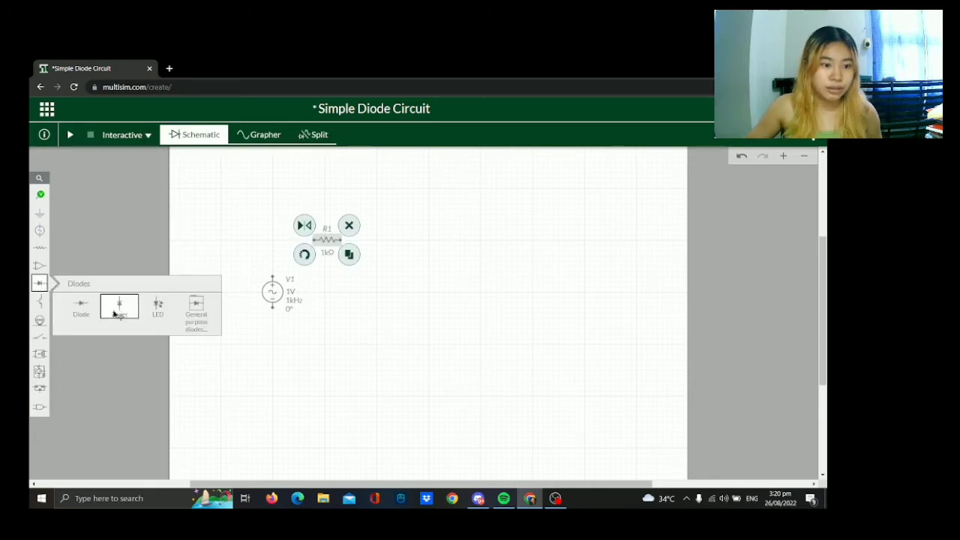
click(120, 306)
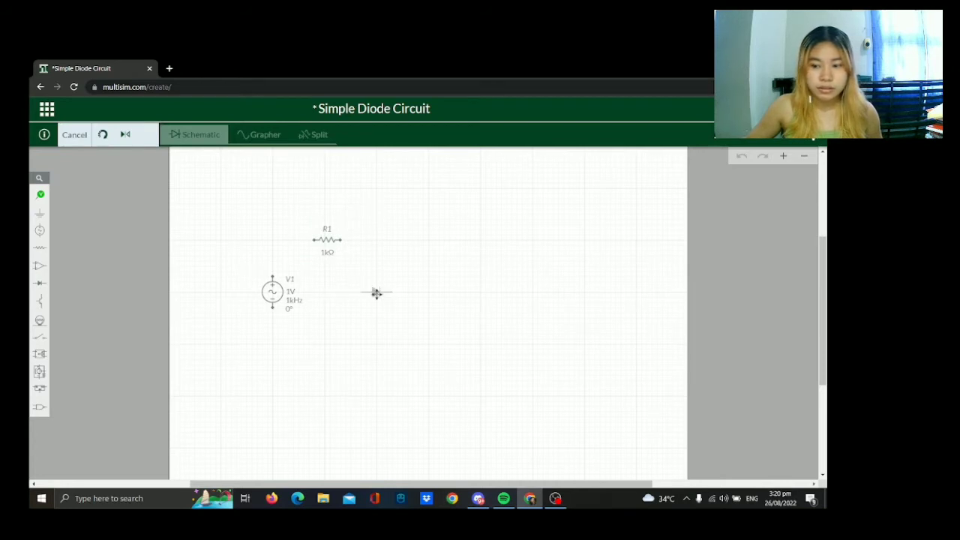
click(376, 293)
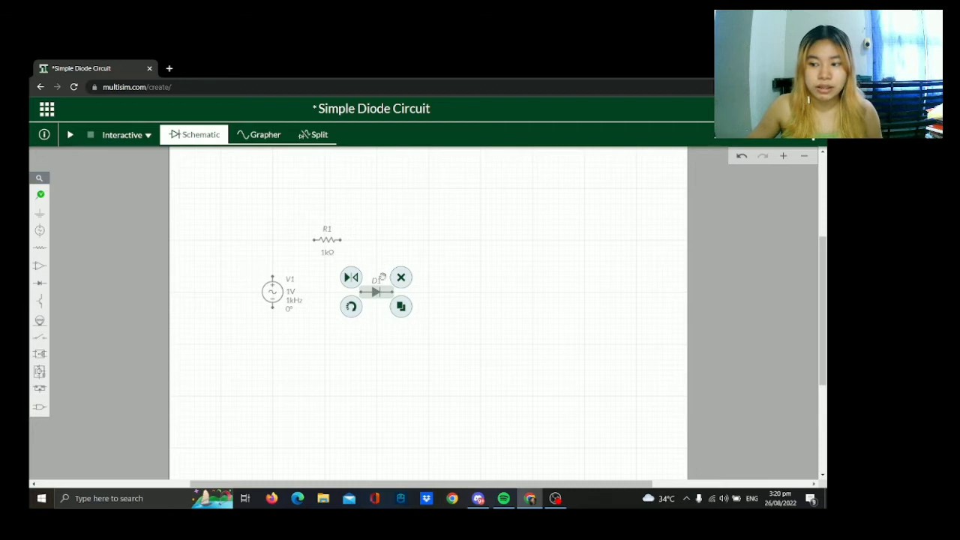
click(352, 306)
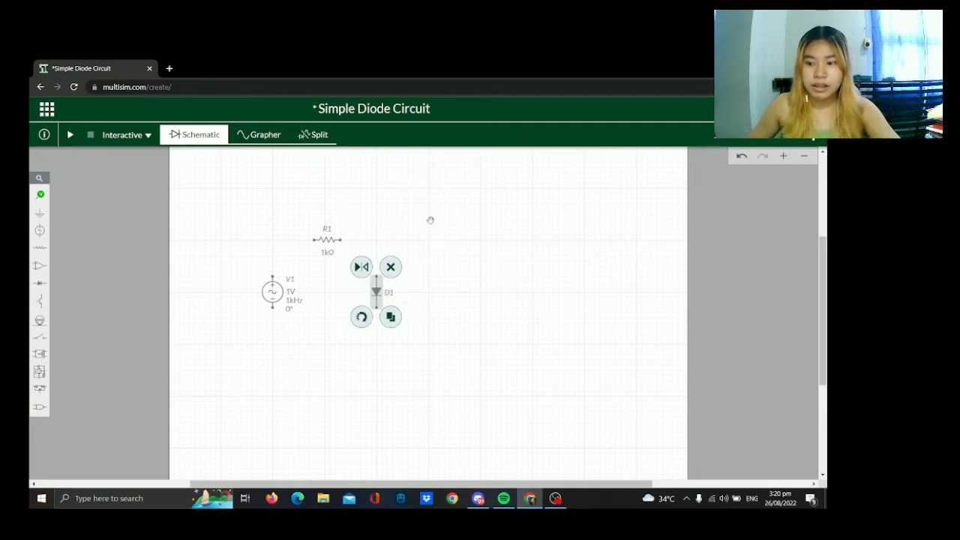
click(405, 228)
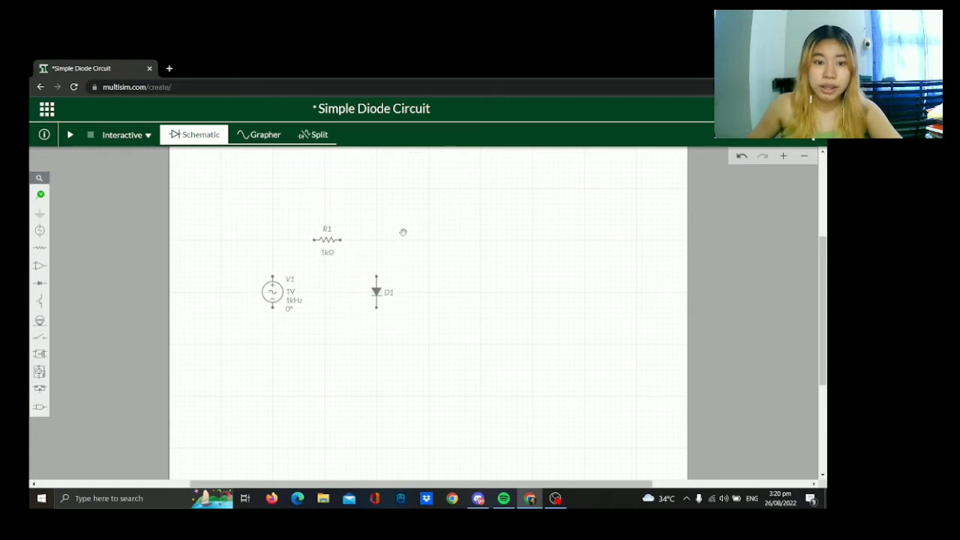
Wire the AC source, resistor and diode together into a closed series loop.
click(375, 307)
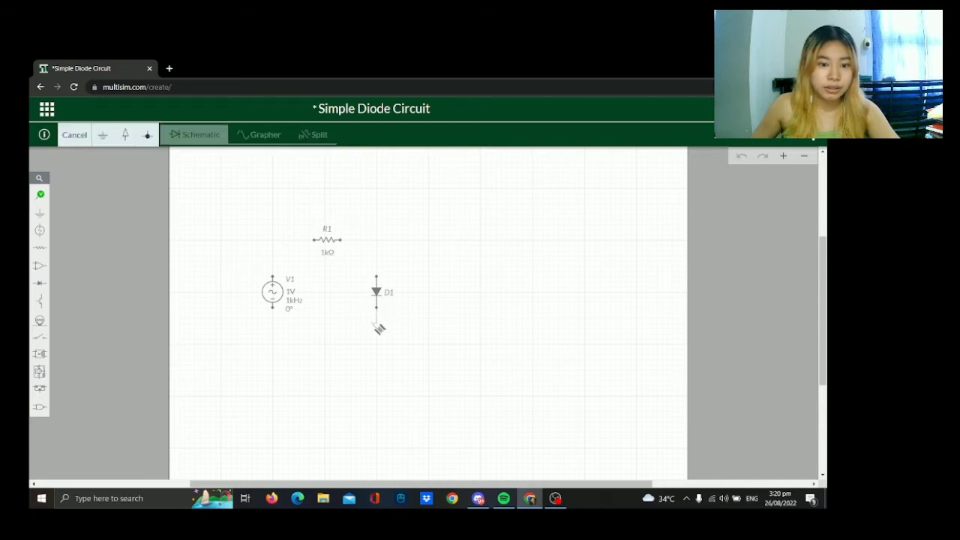
click(273, 309)
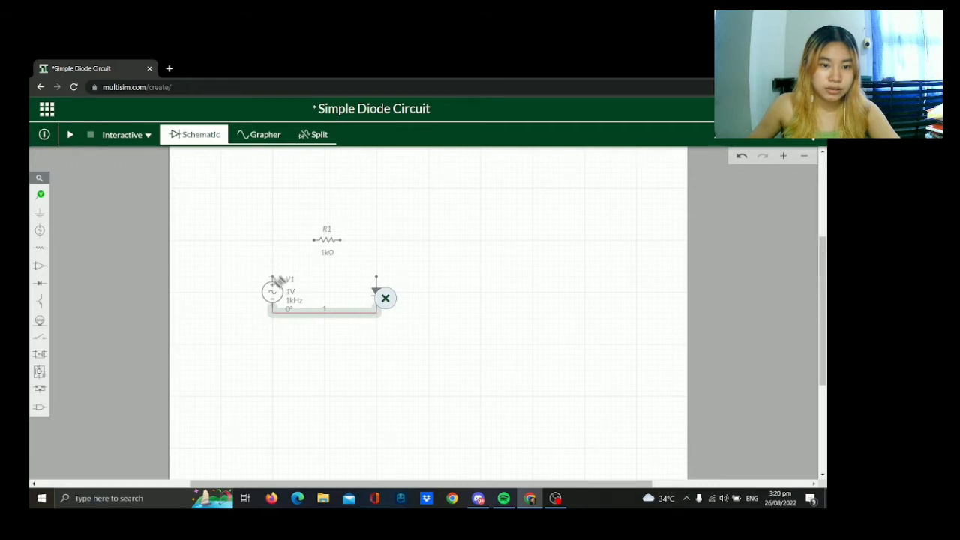
click(274, 276)
click(319, 240)
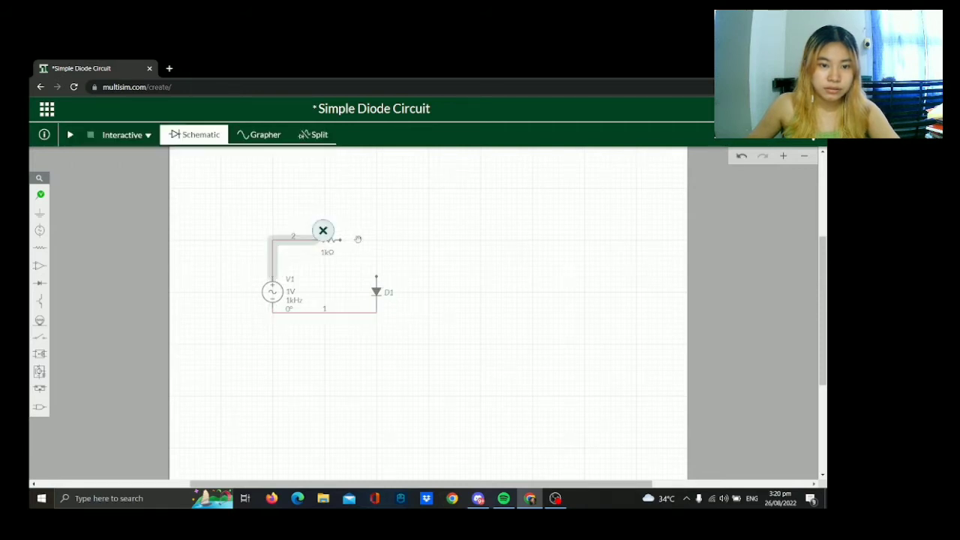
click(342, 239)
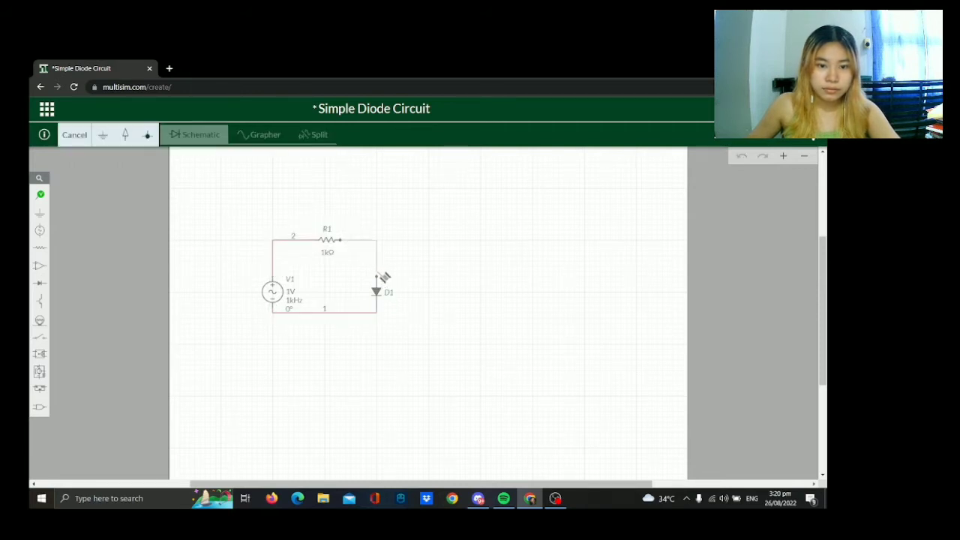
click(377, 279)
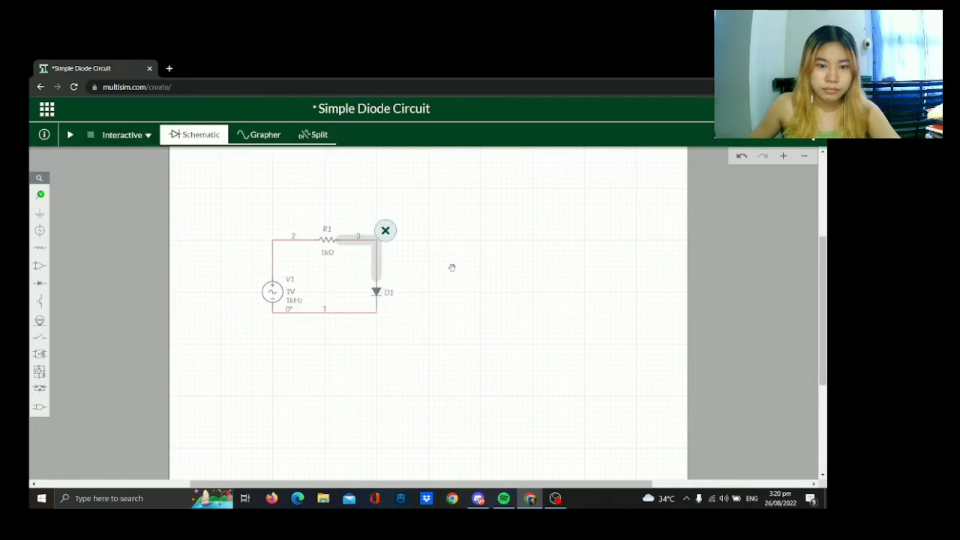
Add a ground connector to the middle of the wire between the source and the diode's lower end.
click(39, 214)
click(75, 234)
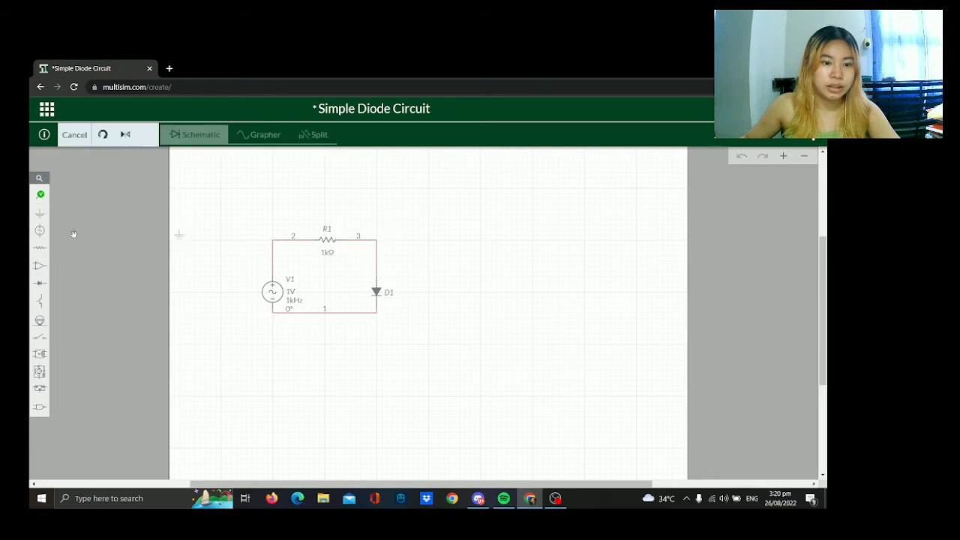
click(325, 315)
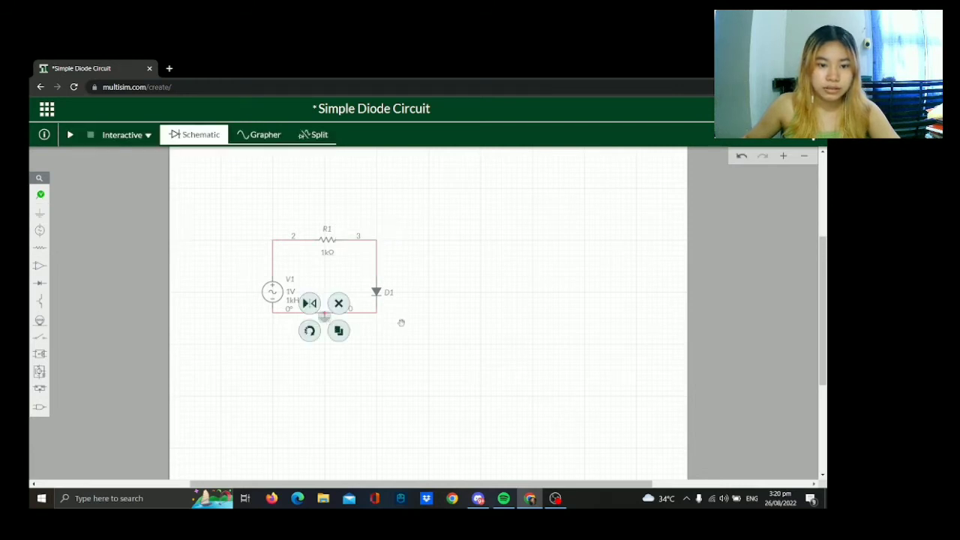
Shift the diode slightly upward and the AC source slightly up and to the right within the loop.
scroll(599, 326, down, 1)
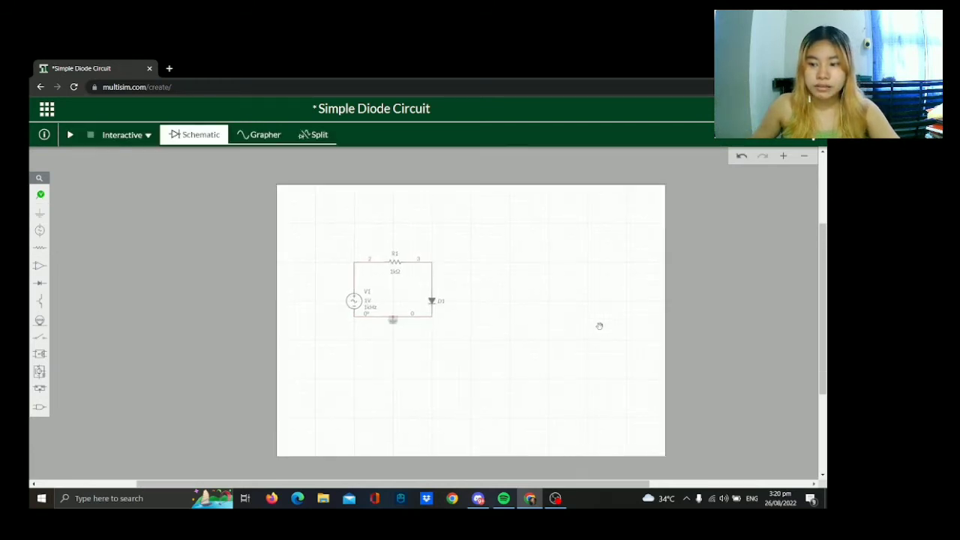
scroll(599, 325, up, 2)
drag(435, 313, 561, 338)
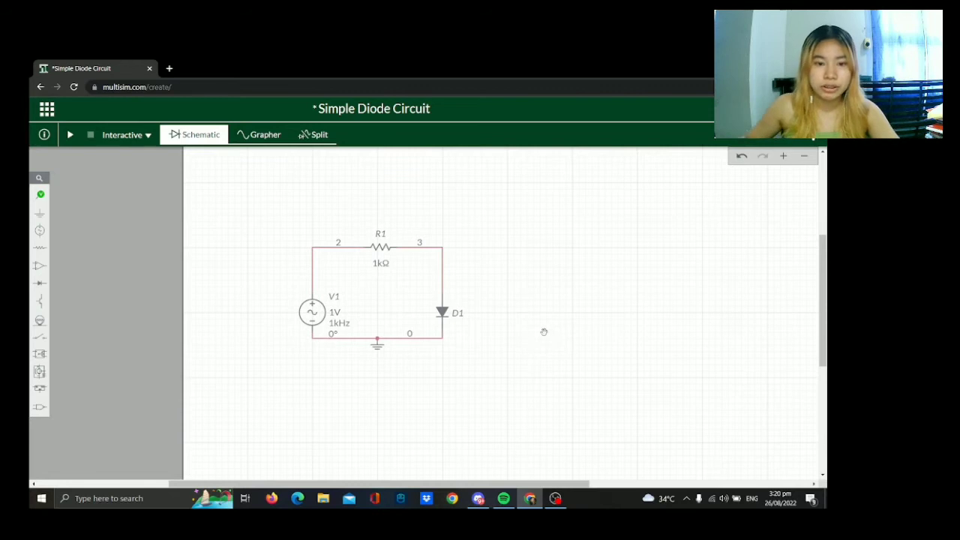
scroll(544, 332, up, 2)
drag(473, 260, 580, 320)
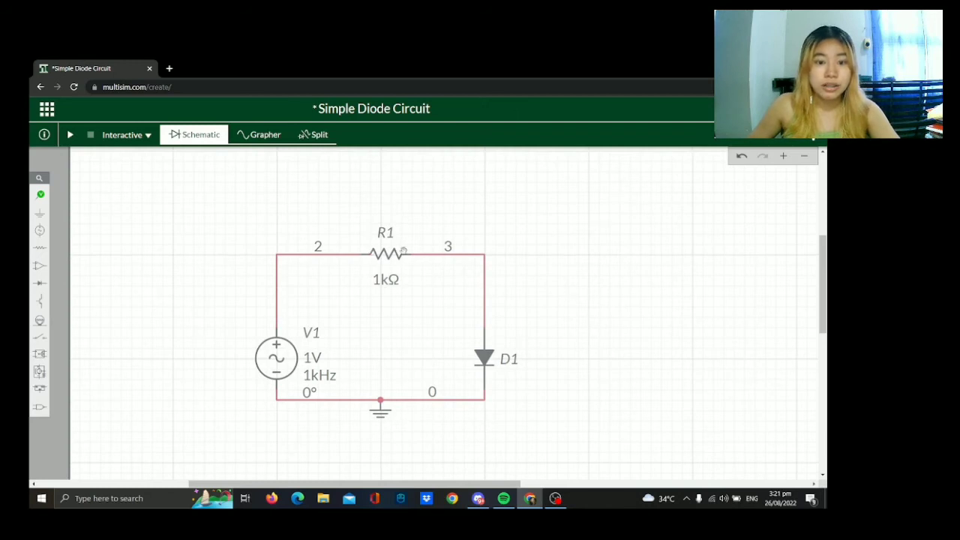
drag(488, 356, 486, 333)
drag(276, 359, 285, 325)
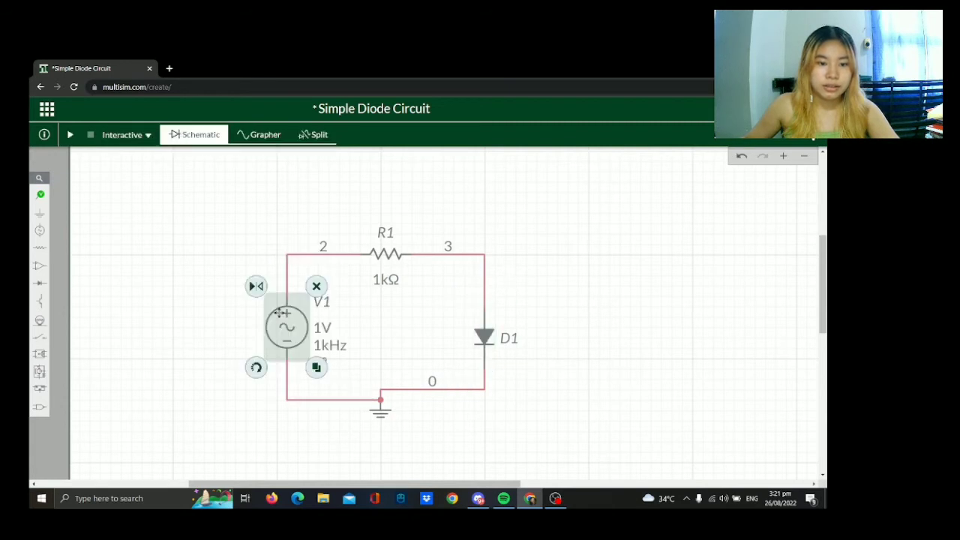
Attach a voltage probe to the wire between source and resistor and a voltage reference probe between resistor and diode.
click(40, 194)
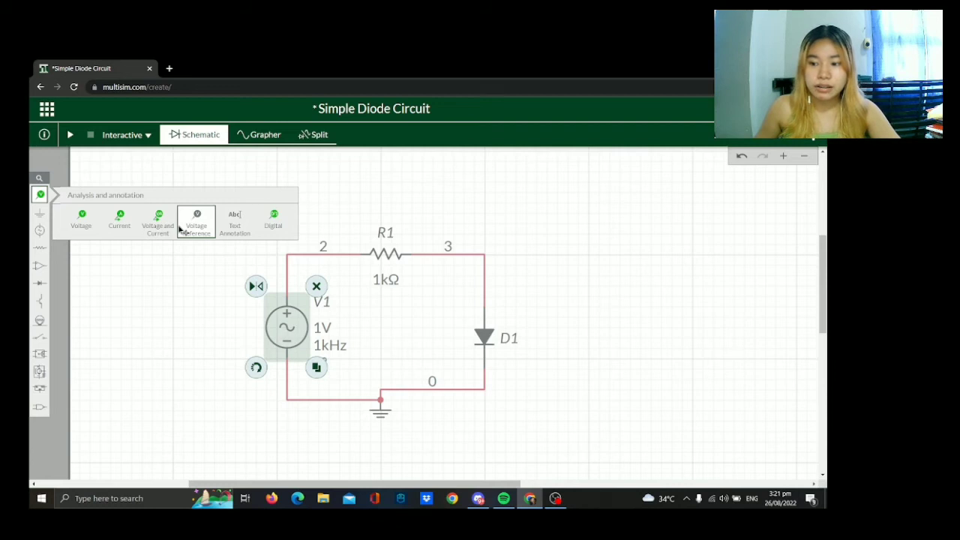
click(81, 218)
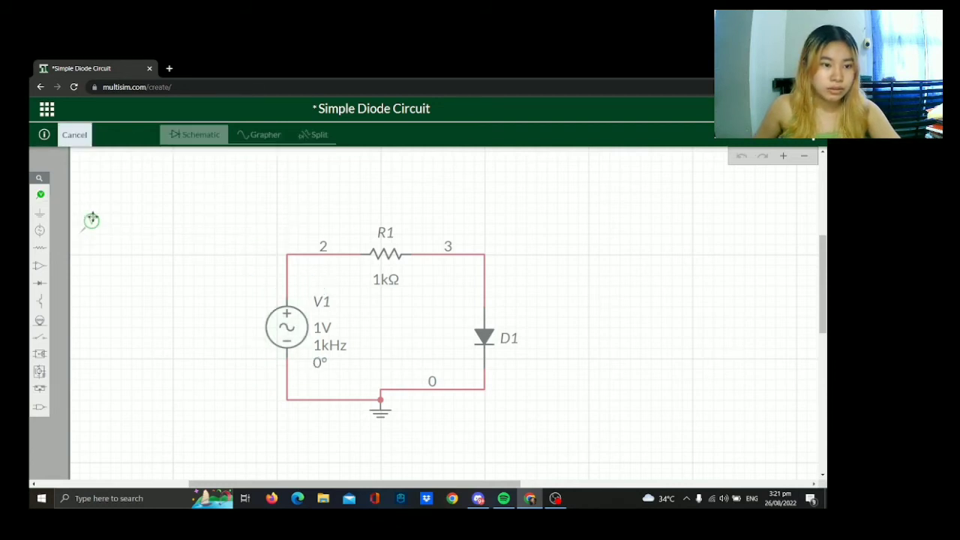
click(323, 235)
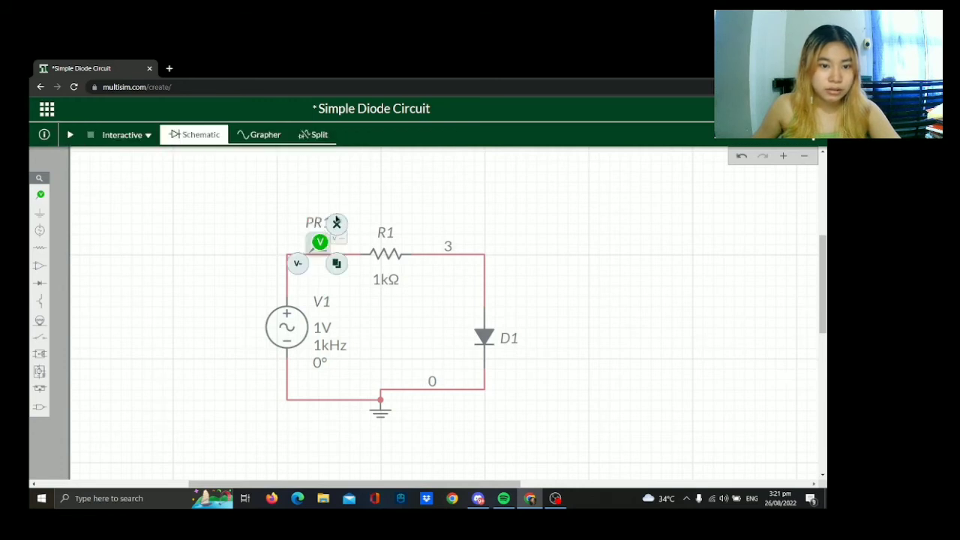
click(41, 194)
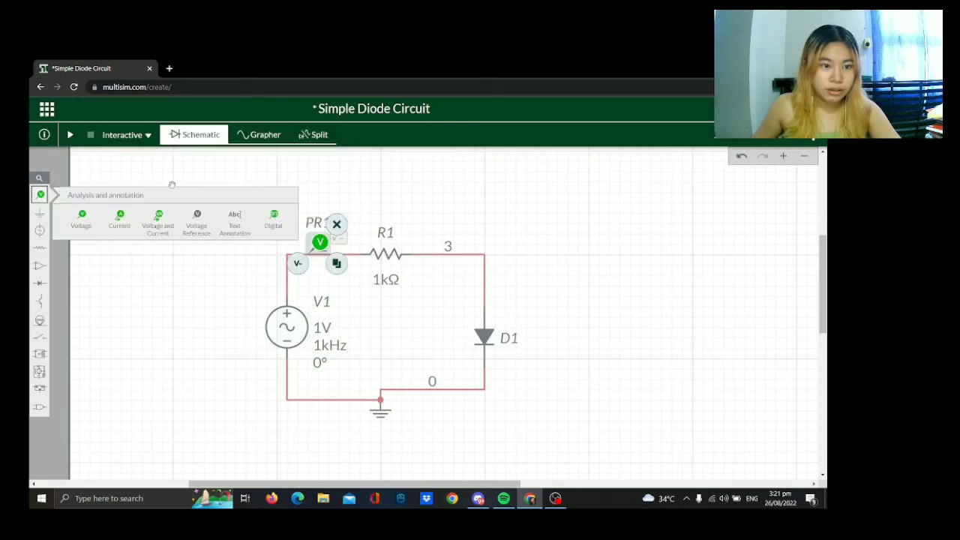
click(201, 220)
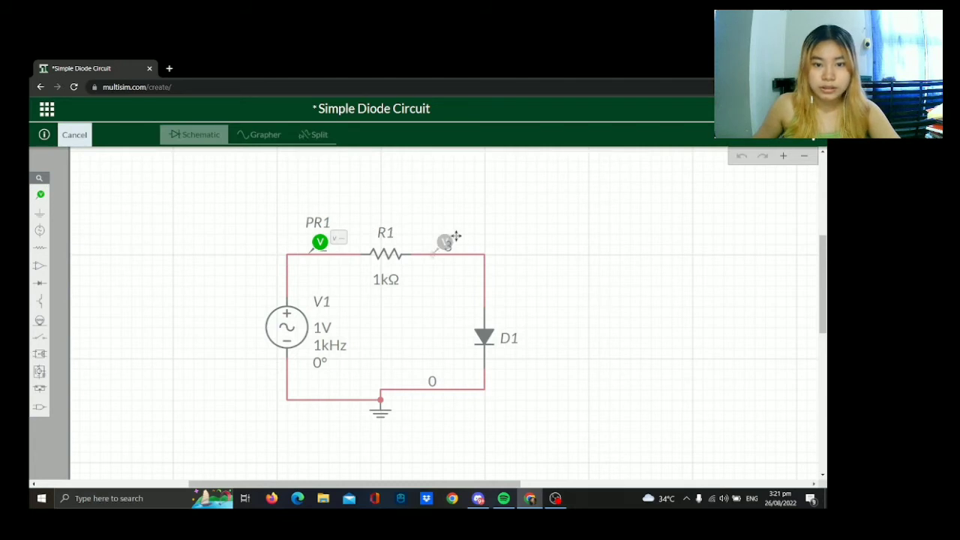
click(465, 235)
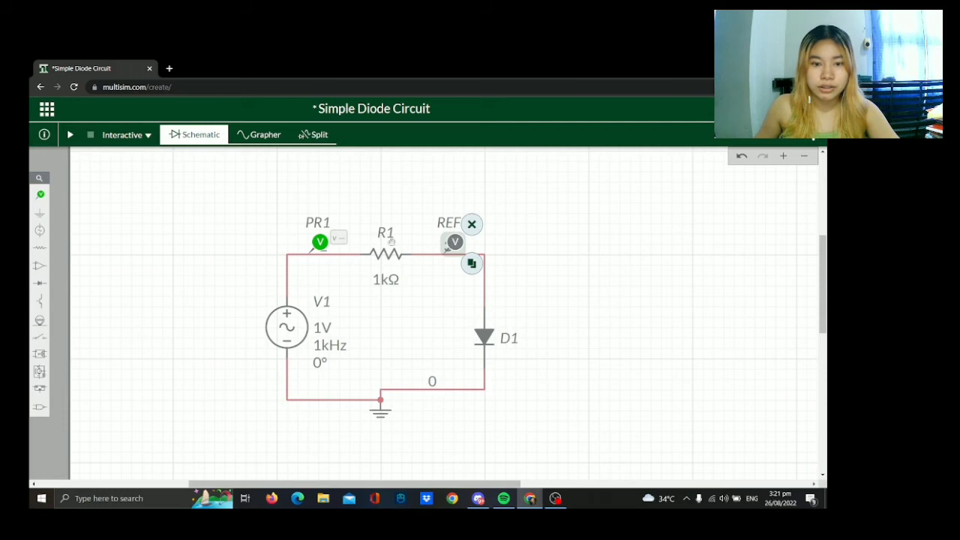
Set the voltage reference of probe PR1 to REF1 so it measures across the resistor.
click(316, 242)
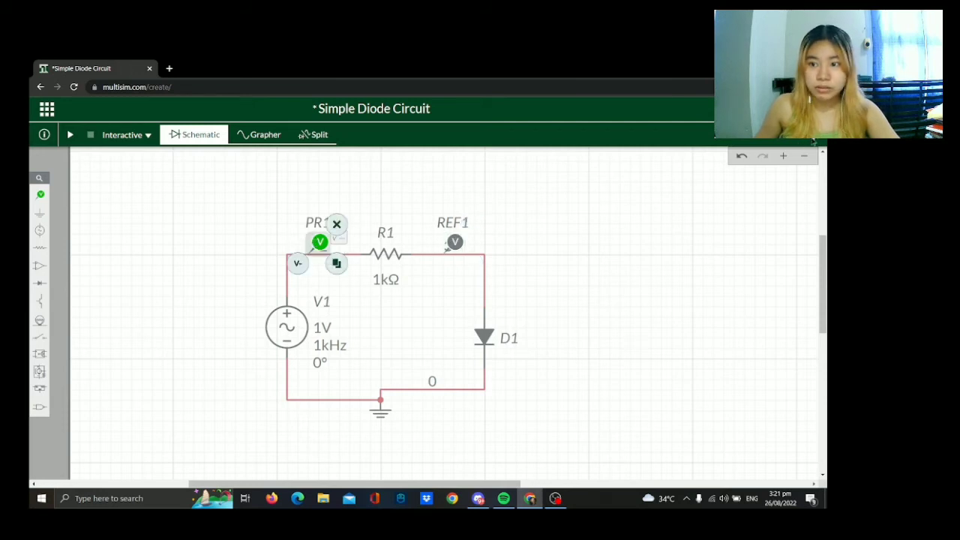
click(813, 141)
click(788, 259)
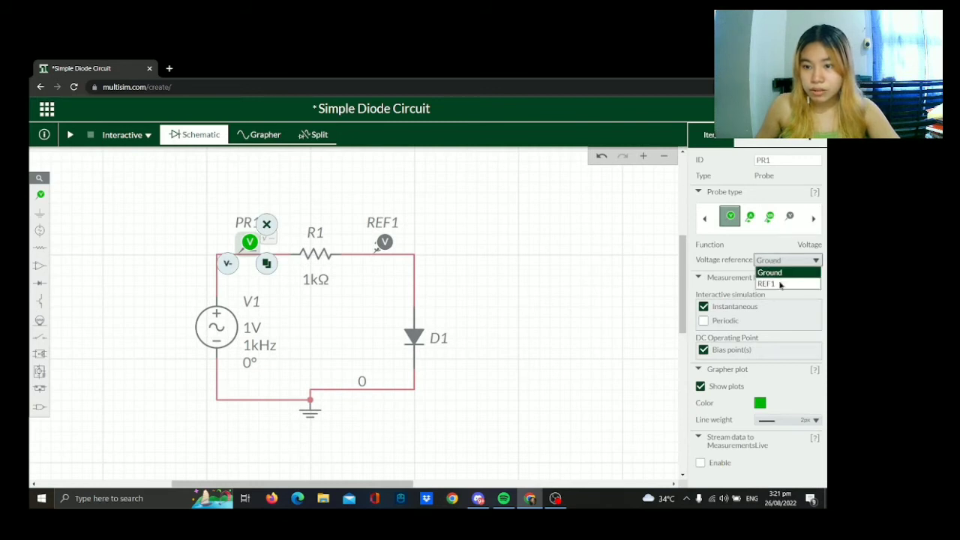
click(780, 284)
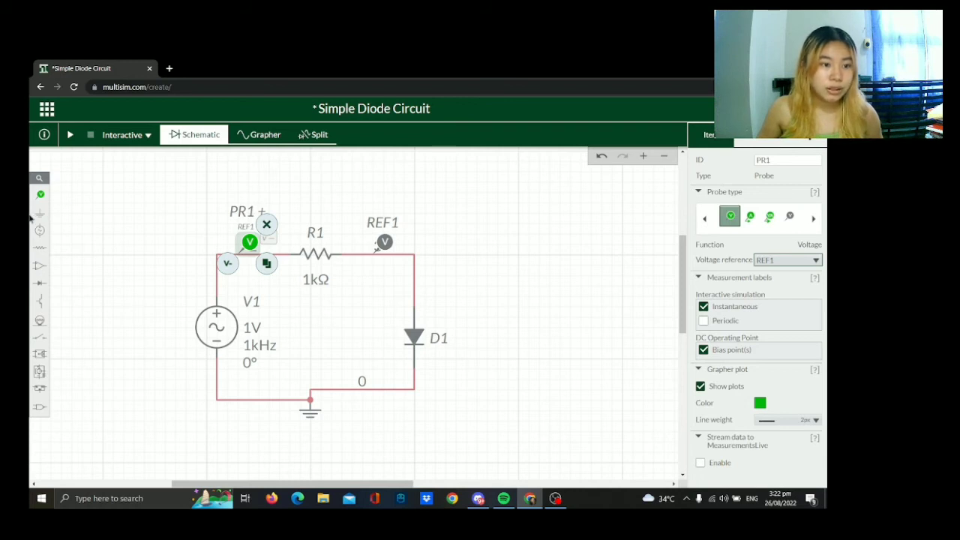
Attach another voltage probe to the vertical wire just above diode D1, keeping ground as its reference.
click(40, 194)
click(84, 217)
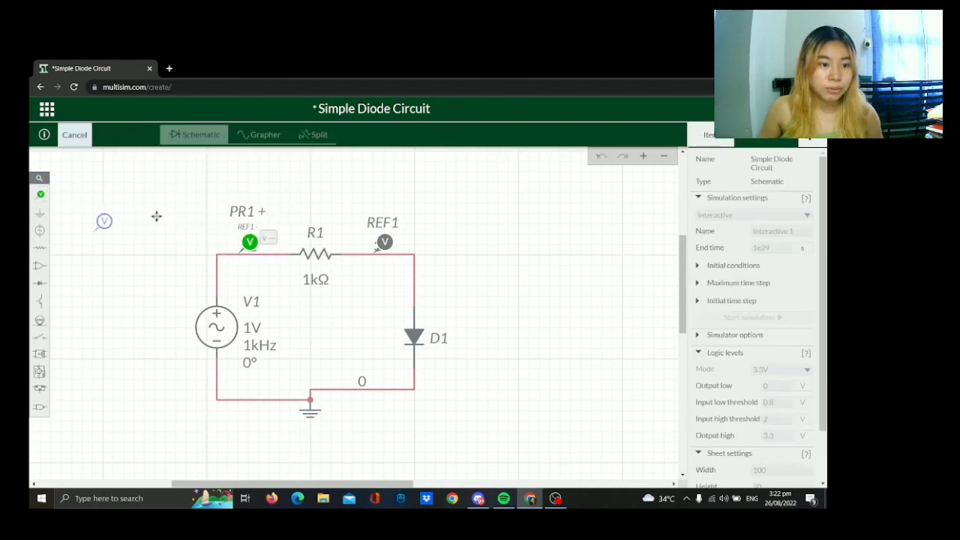
click(429, 268)
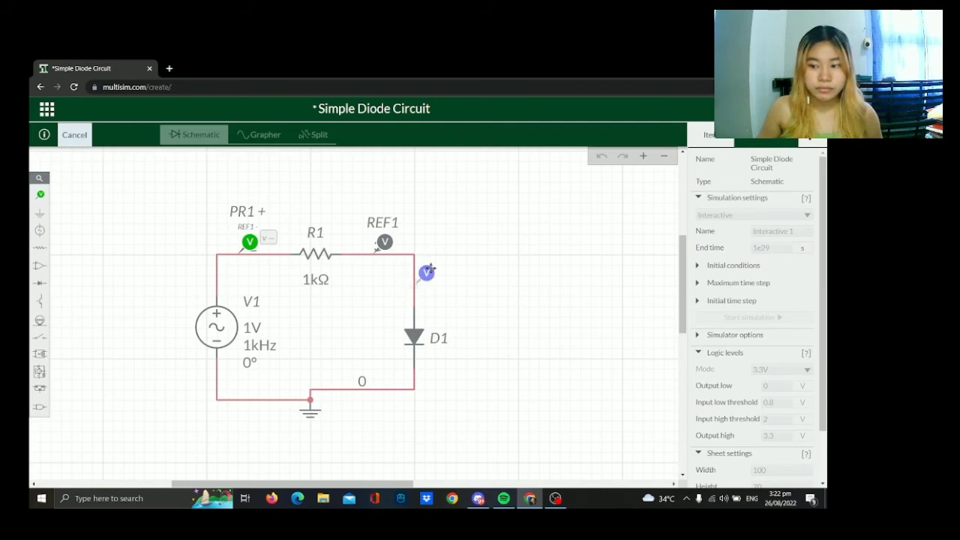
click(429, 268)
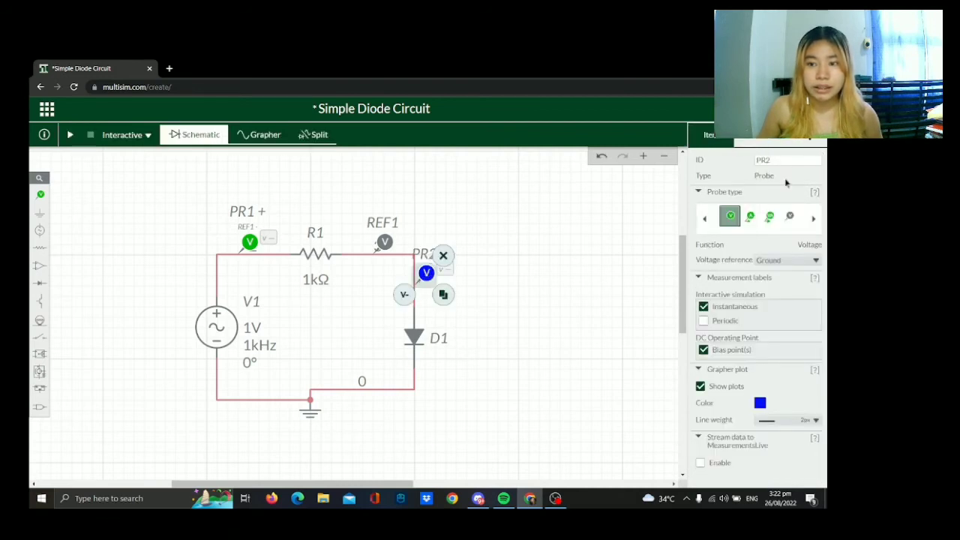
click(817, 141)
click(816, 139)
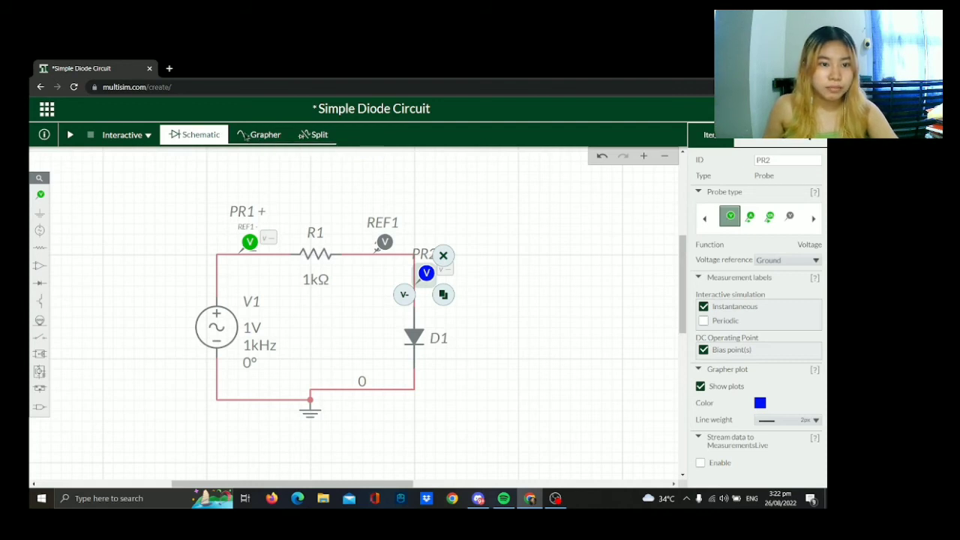
Run and stop the interactive simulation, and view the probe readings on the schematic and the waveforms in the grapher.
click(70, 135)
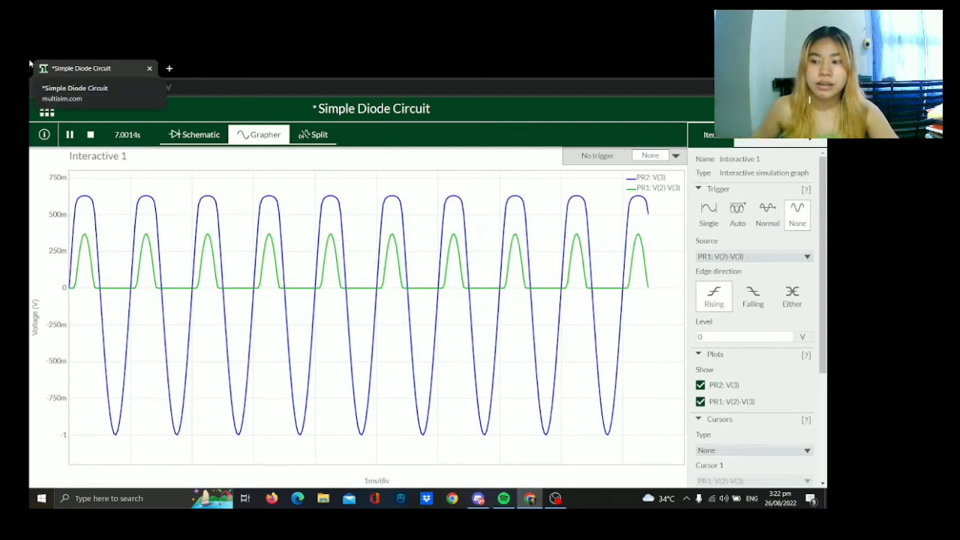
click(91, 136)
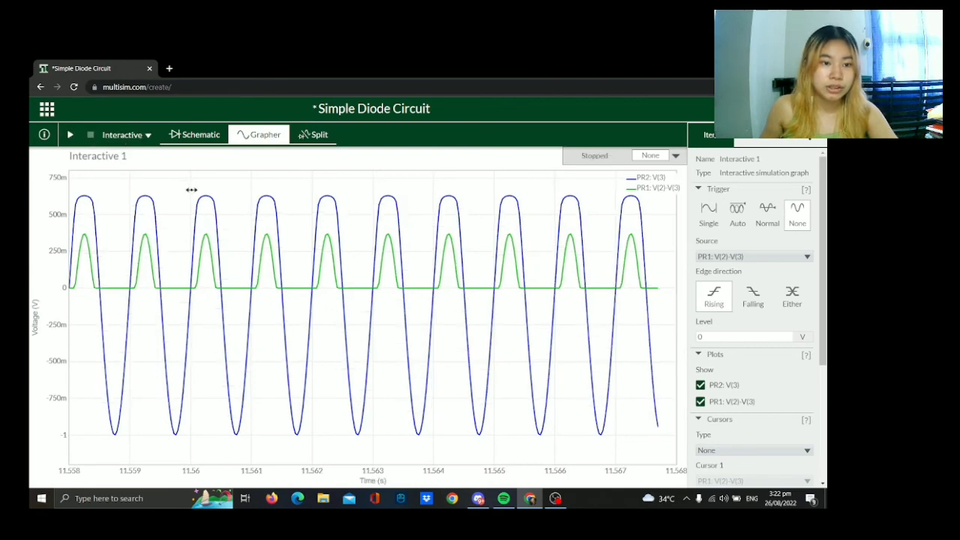
mouse_move(201, 198)
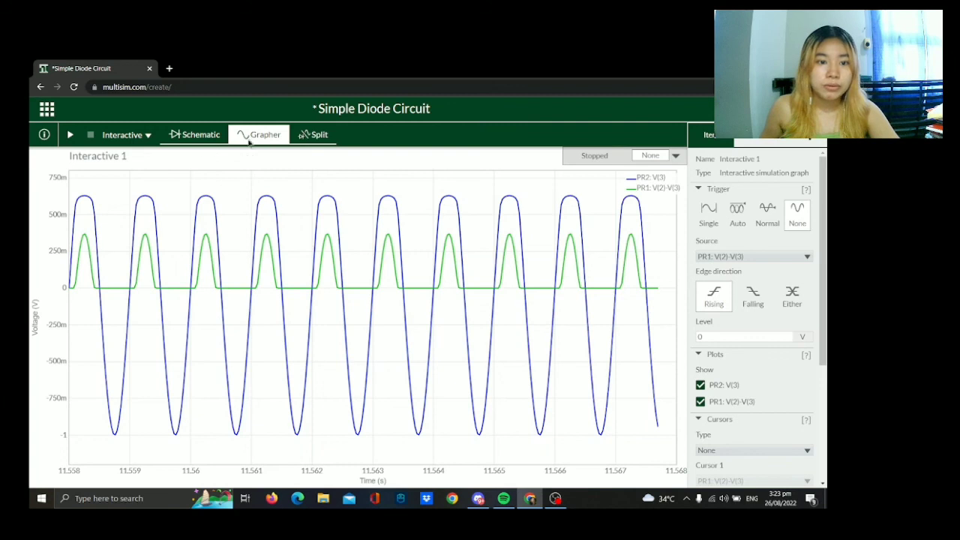
click(174, 135)
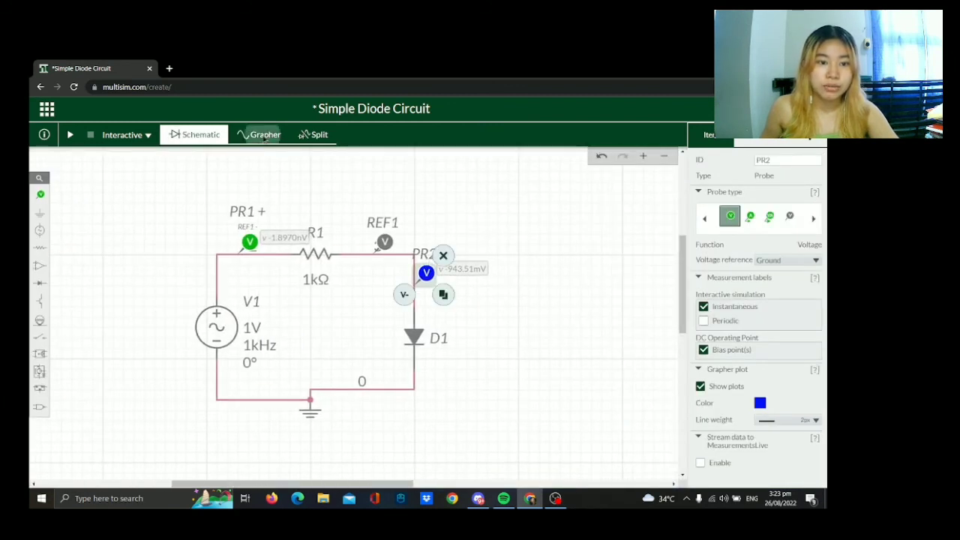
click(266, 137)
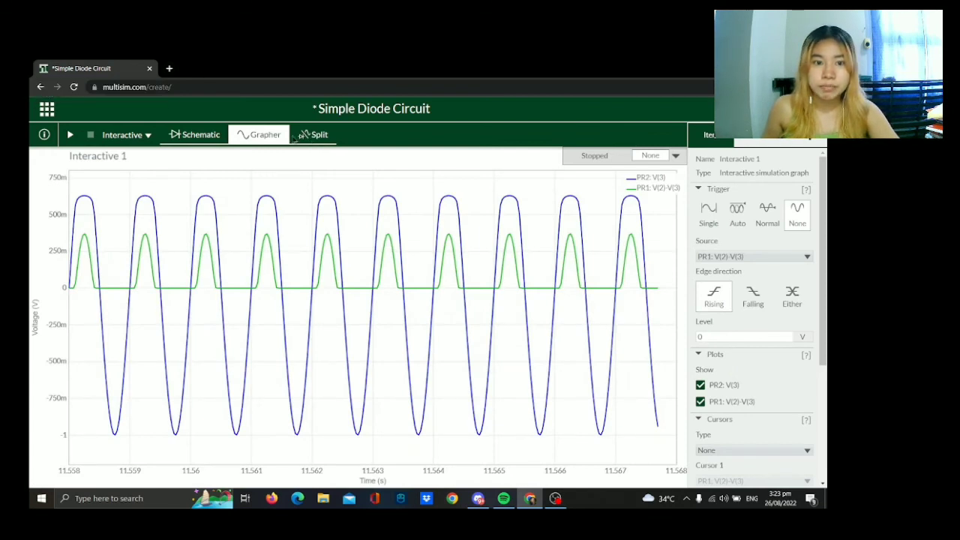
Show the schematic and graph side by side with the AC source fully in view, and rerun and pause the simulation.
click(315, 135)
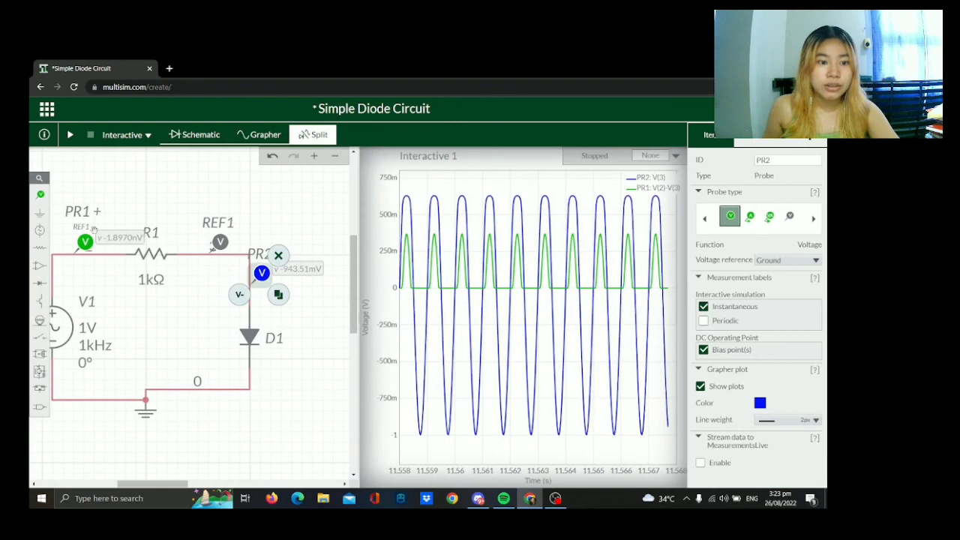
drag(159, 484, 150, 484)
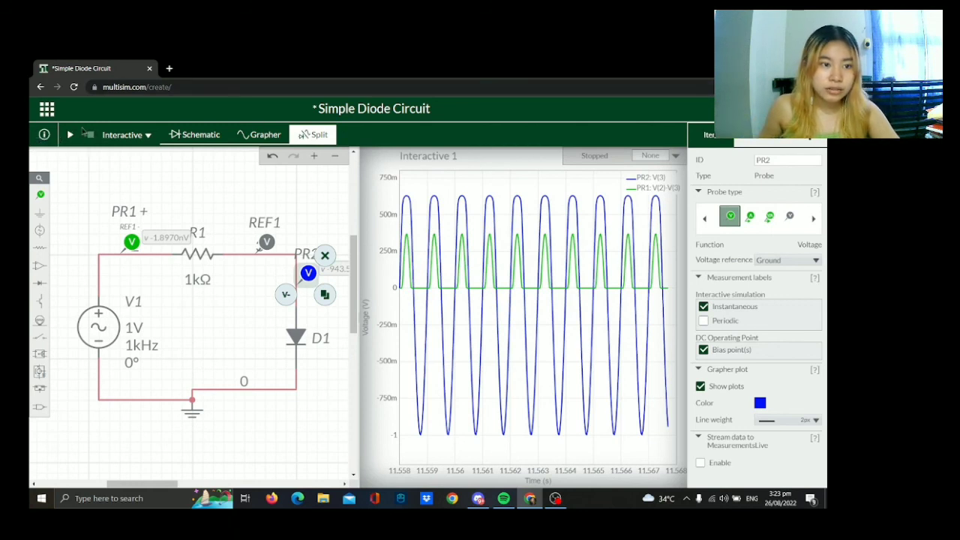
click(70, 135)
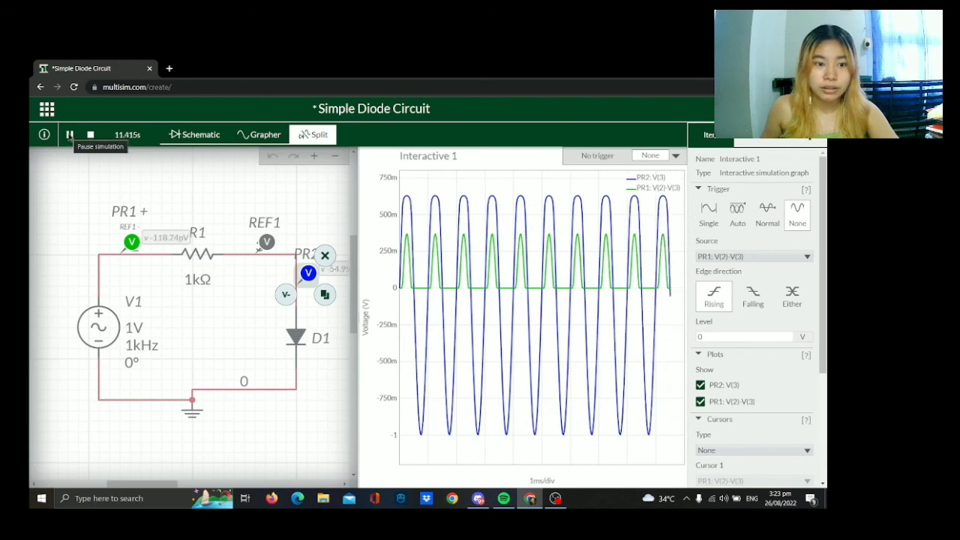
click(69, 134)
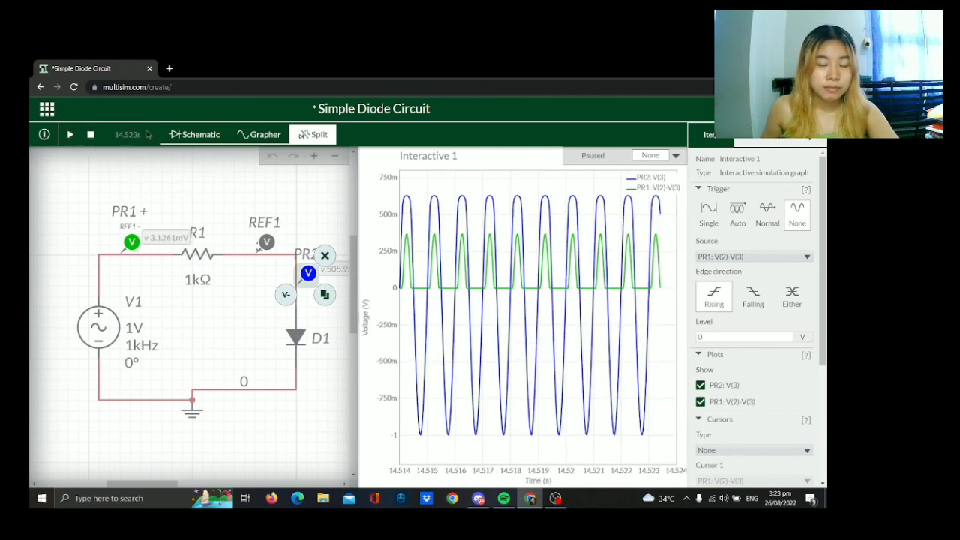